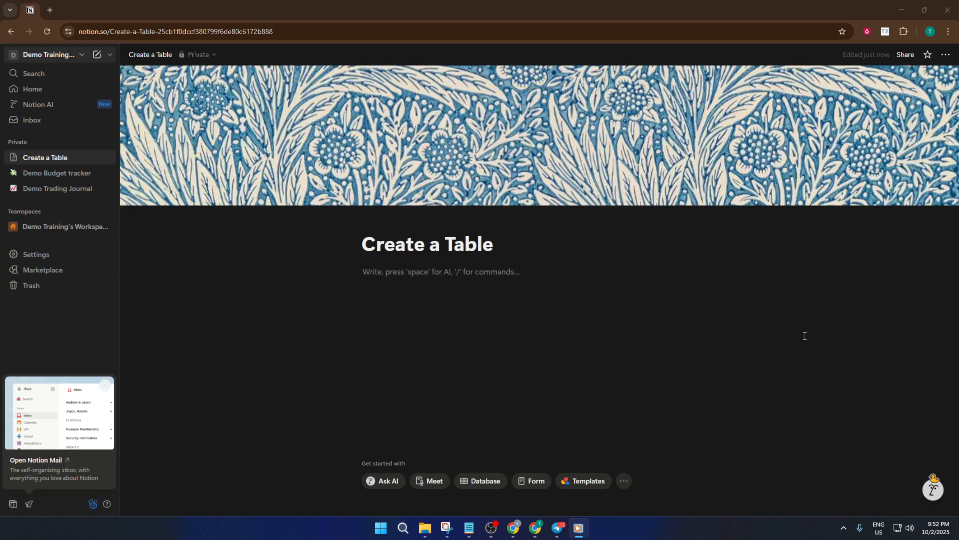
- Insert a simple table in the empty body of the "Create a Table" page
{"action": "left_click", "coordinate": [701, 308]}
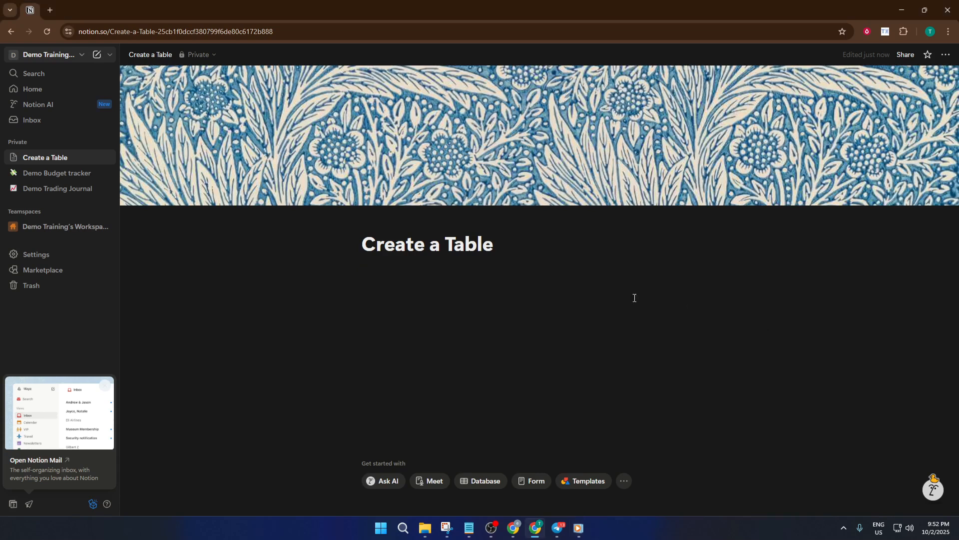
{"action": "left_click", "coordinate": [426, 280]}
{"action": "type", "text": "/table"}
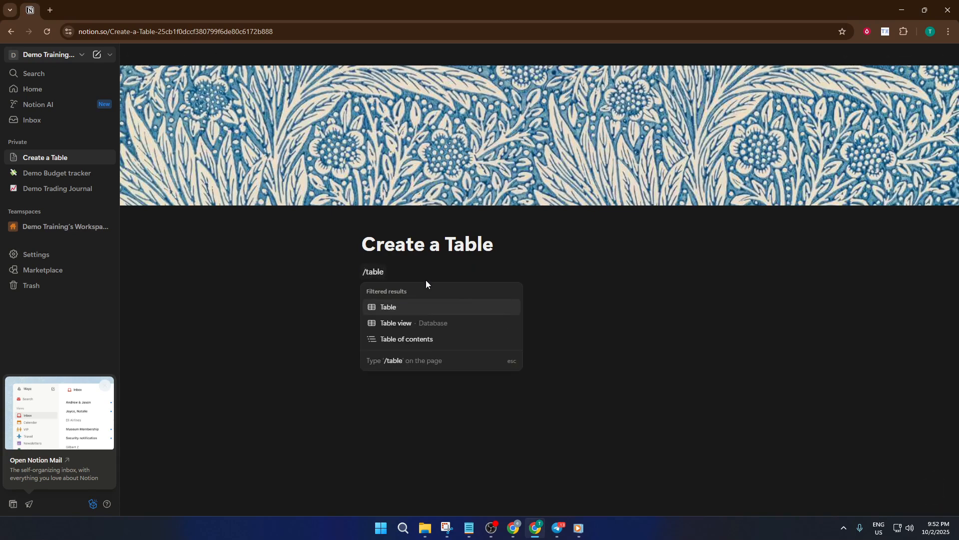
{"action": "left_click", "coordinate": [401, 311]}
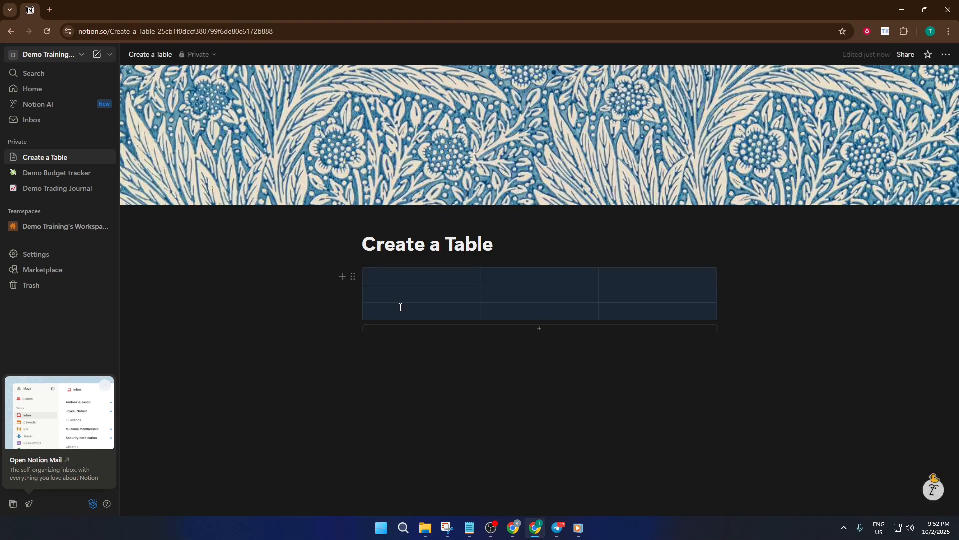
- Fill the table's first column with "item 1", "item 2" and "item 3" from the first row down
{"action": "left_click", "coordinate": [439, 276]}
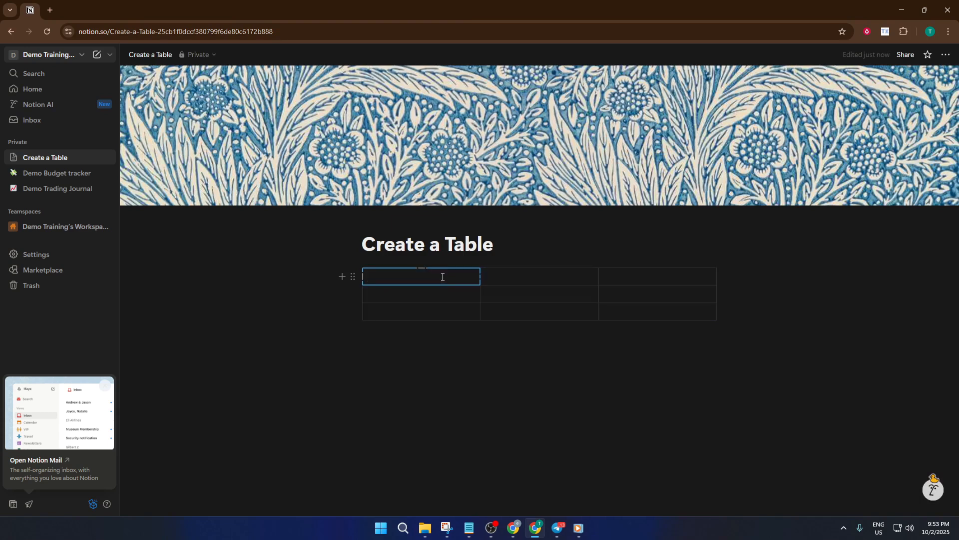
{"action": "type", "text": "t"}
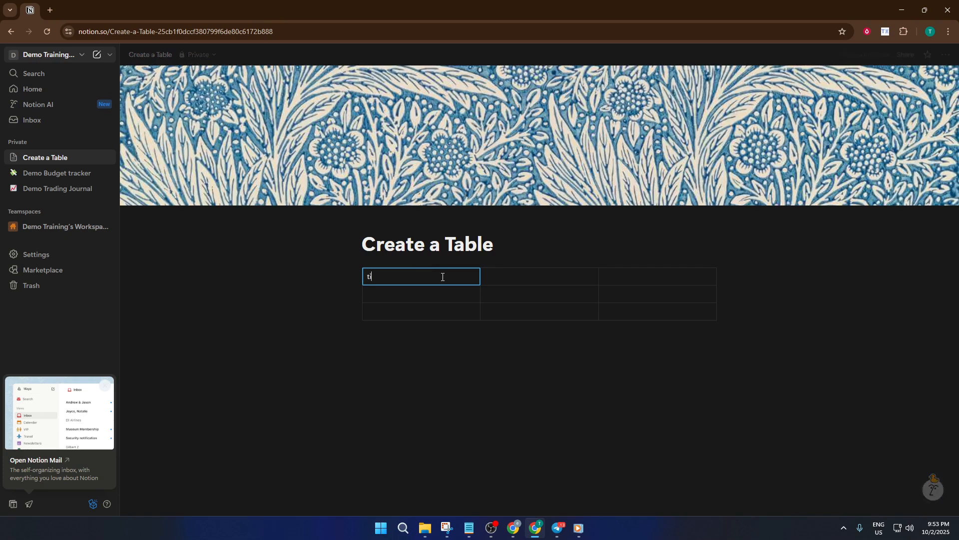
{"action": "key", "text": "BackSpace"}
{"action": "type", "text": "item"}
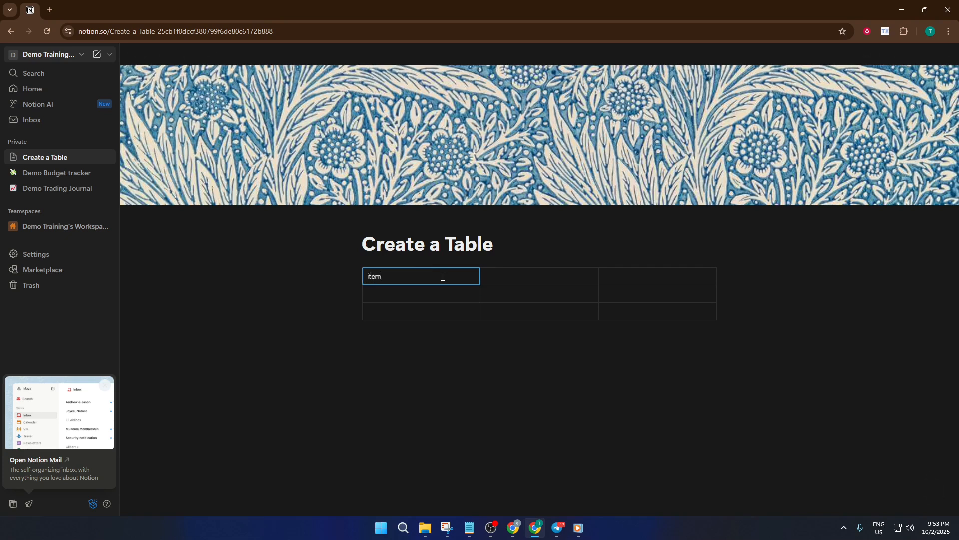
{"action": "type", "text": " 1"}
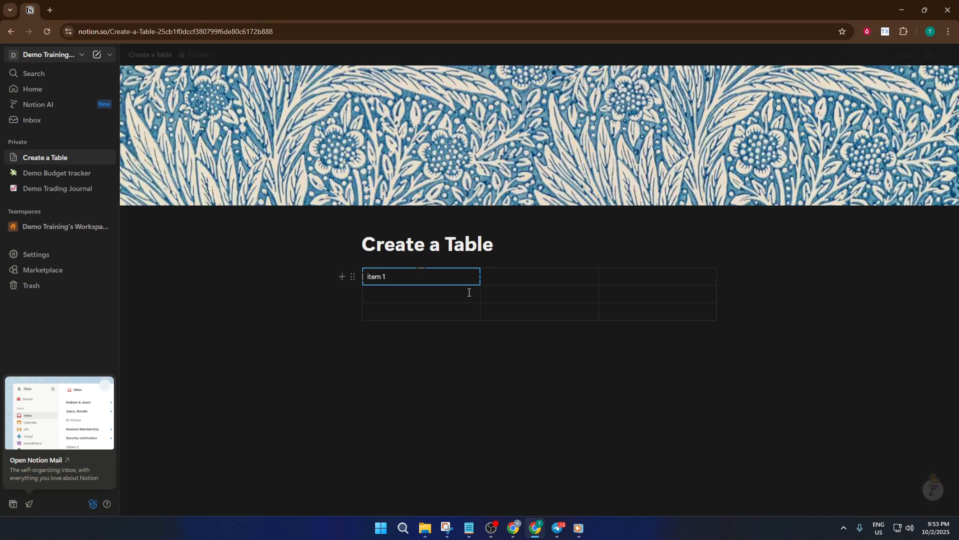
{"action": "left_click", "coordinate": [436, 297]}
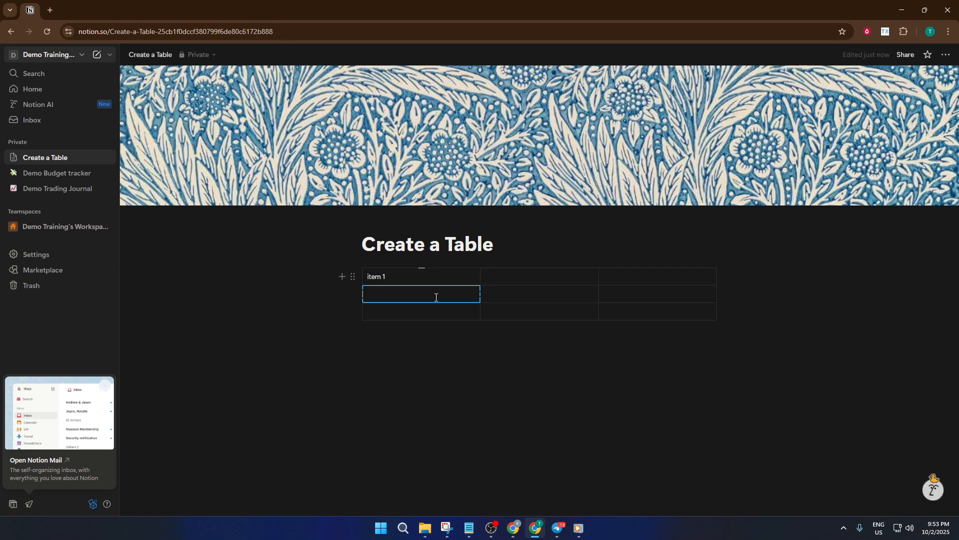
{"action": "type", "text": "item 2"}
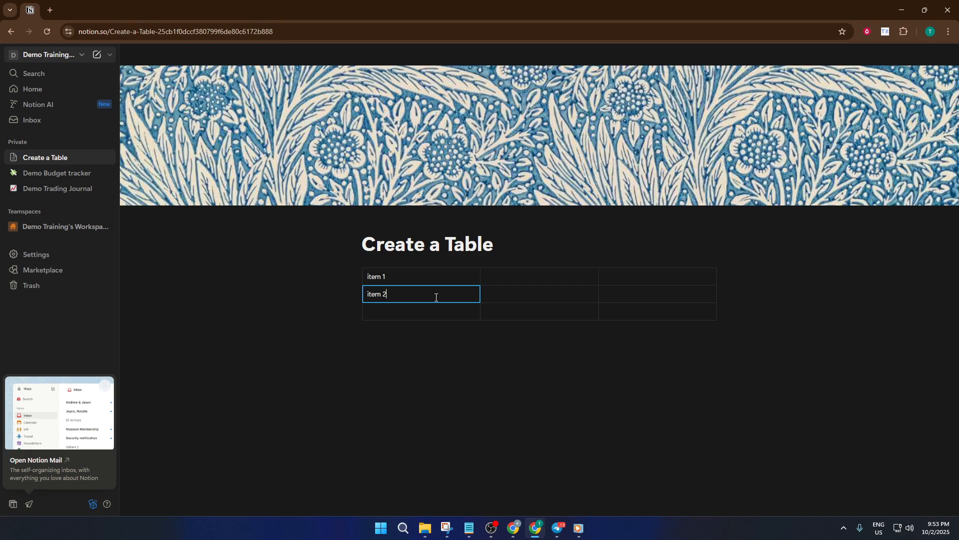
{"action": "left_click", "coordinate": [448, 318]}
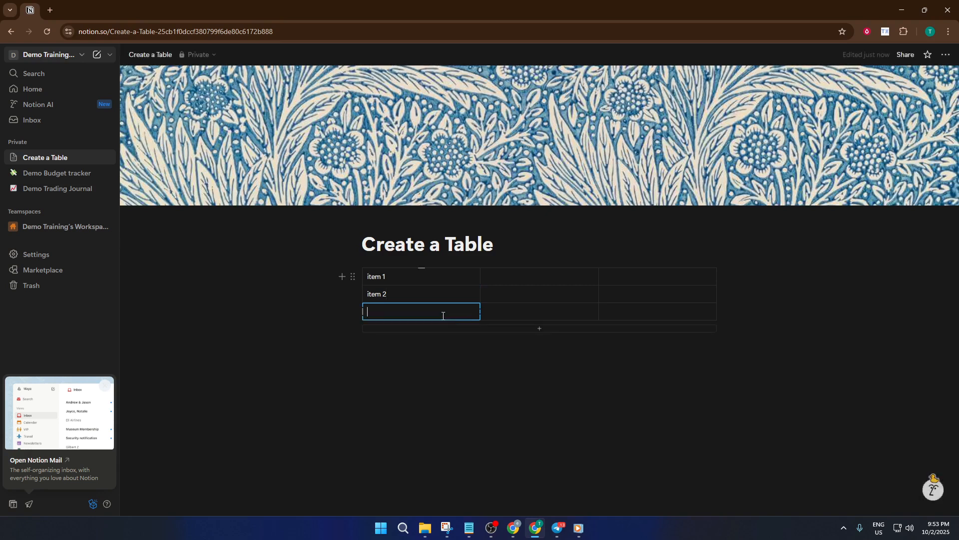
{"action": "type", "text": "item "}
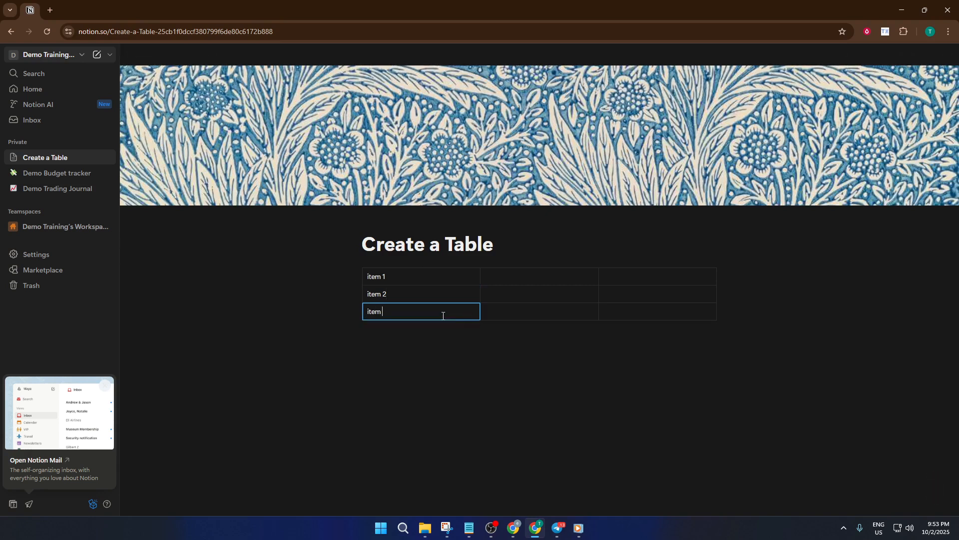
{"action": "type", "text": "3"}
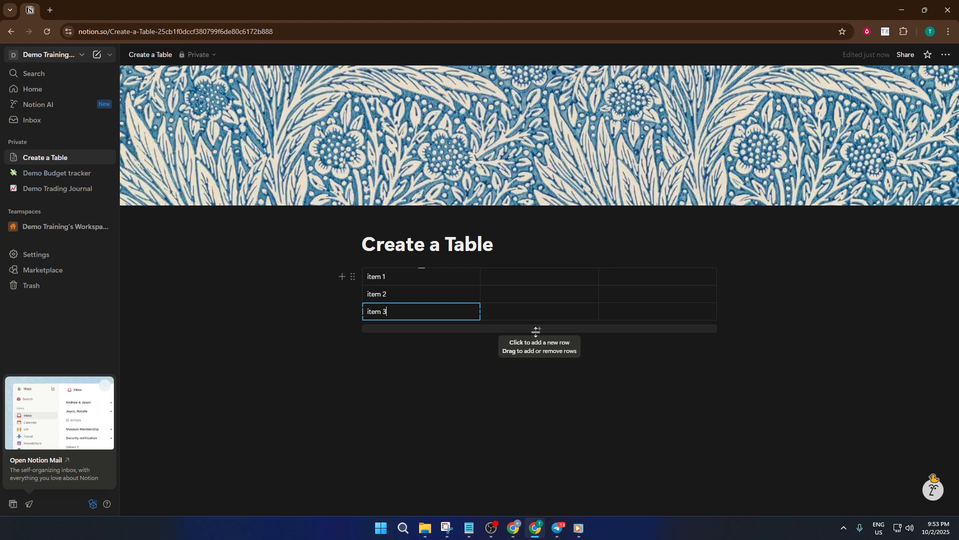
{"action": "left_click", "coordinate": [525, 393]}
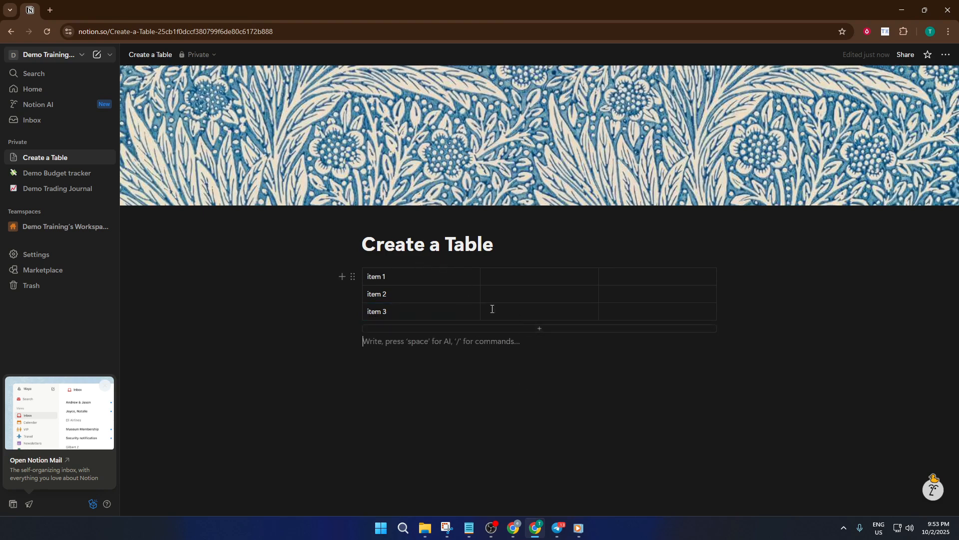
- Narrow the table's first column so it just fits the item text
{"action": "left_click", "coordinate": [480, 297]}
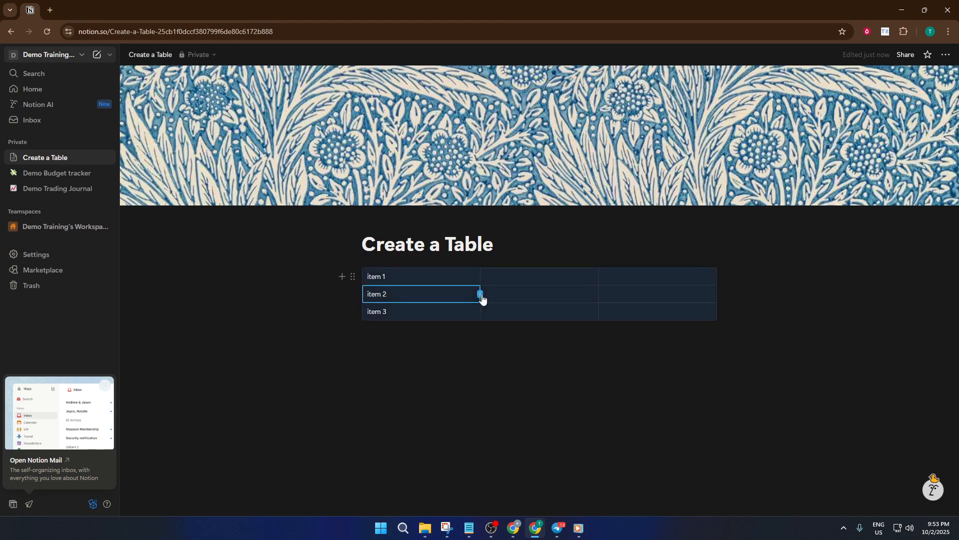
{"action": "left_click_drag", "start_coordinate": [481, 276], "coordinate": [391, 277]}
{"action": "left_click", "coordinate": [431, 378]}
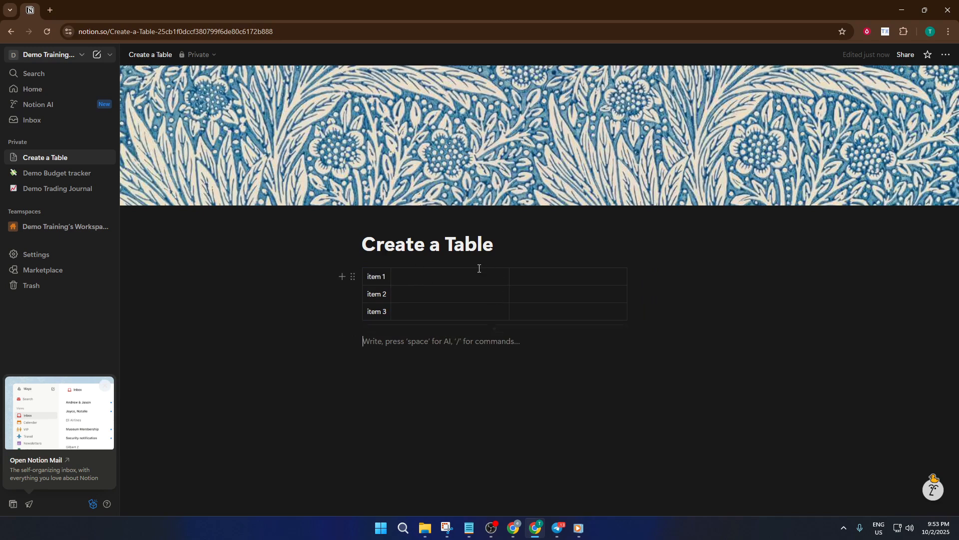
- Enter "test" in the second and third cells of the "item 1" row
{"action": "key", "text": "Escape"}
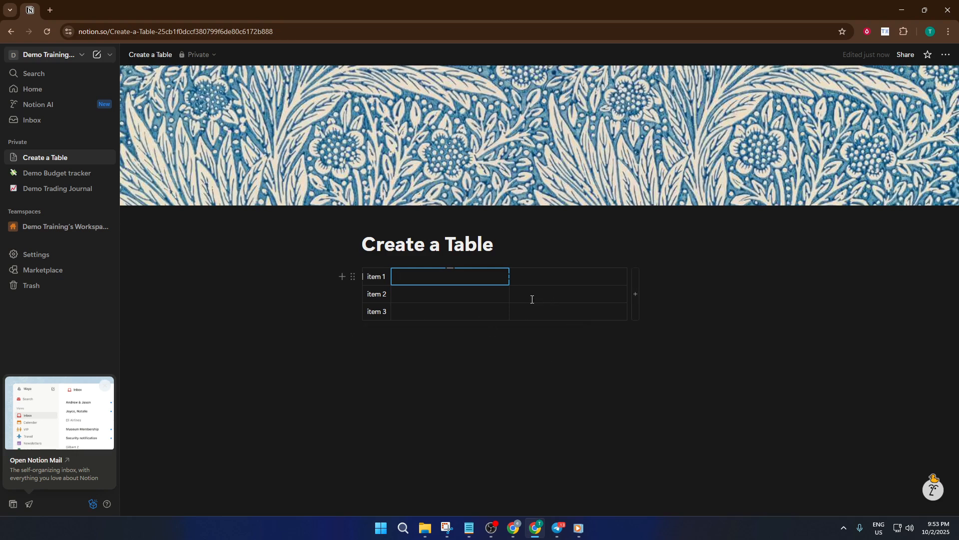
{"action": "type", "text": "test"}
{"action": "left_click", "coordinate": [552, 272]}
{"action": "type", "text": "test"}
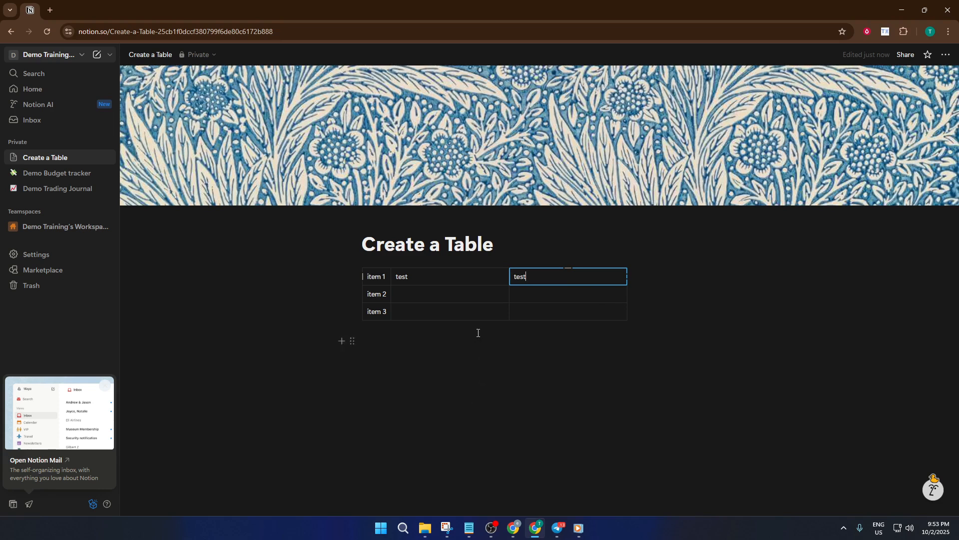
- Insert a database table view below the simple table, dismiss the data source chooser, and add a Number property
{"action": "left_click", "coordinate": [444, 367]}
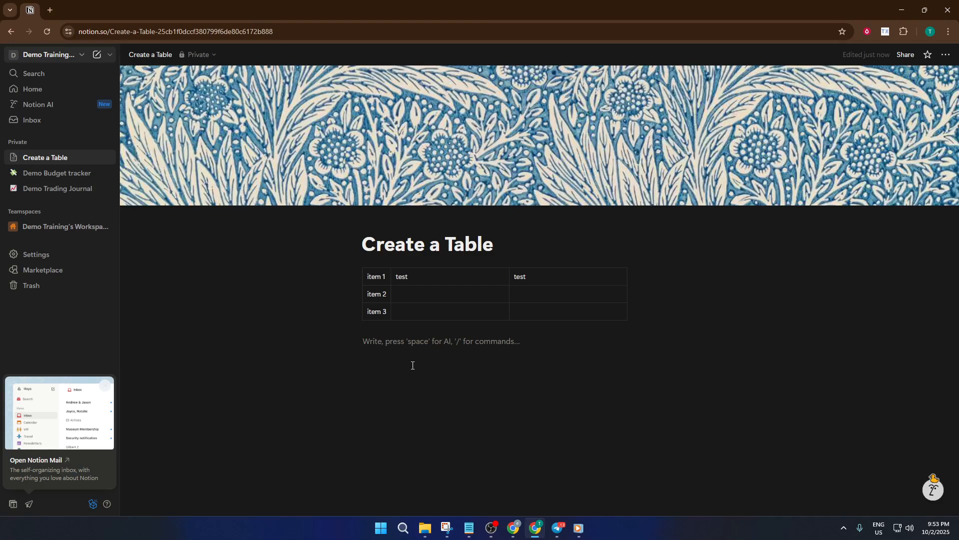
{"action": "type", "text": "/"}
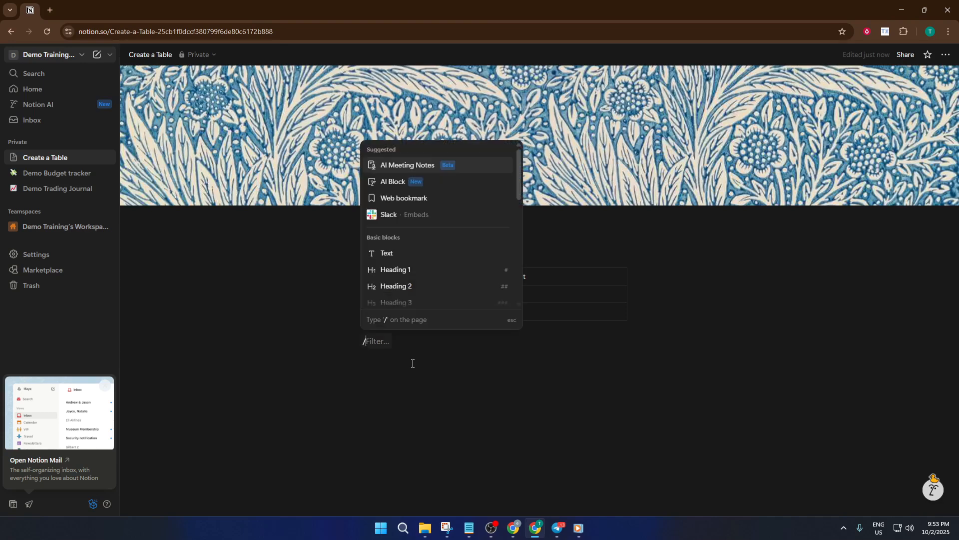
{"action": "type", "text": "tab"}
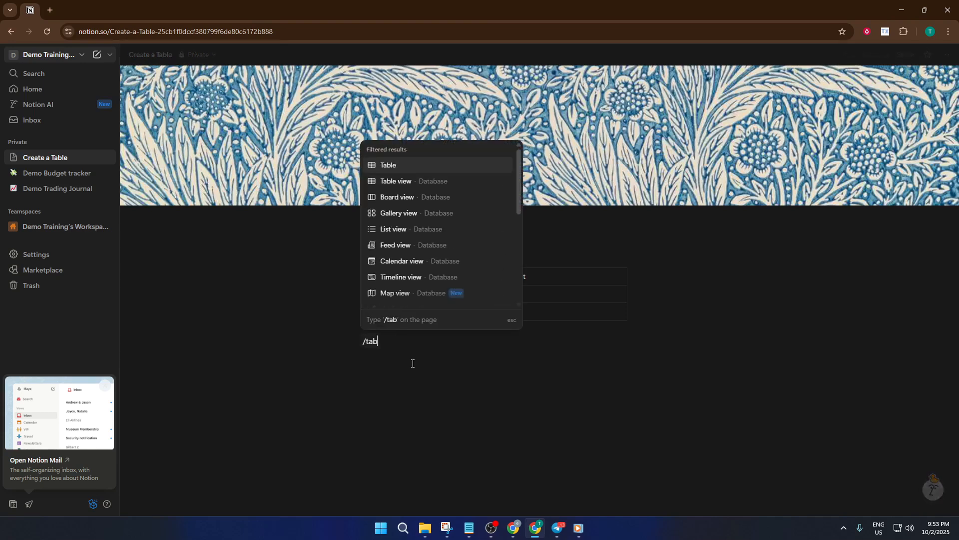
{"action": "type", "text": "le"}
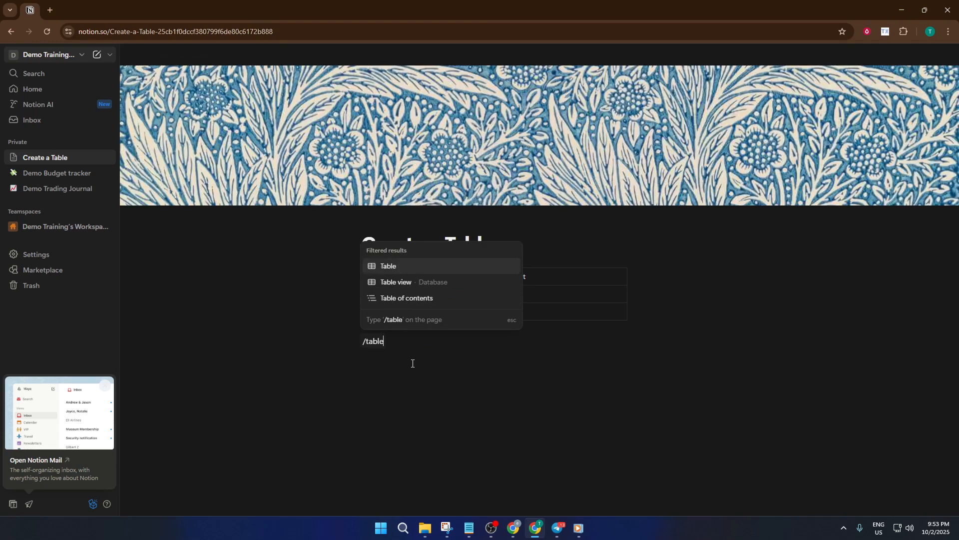
{"action": "left_click", "coordinate": [433, 284]}
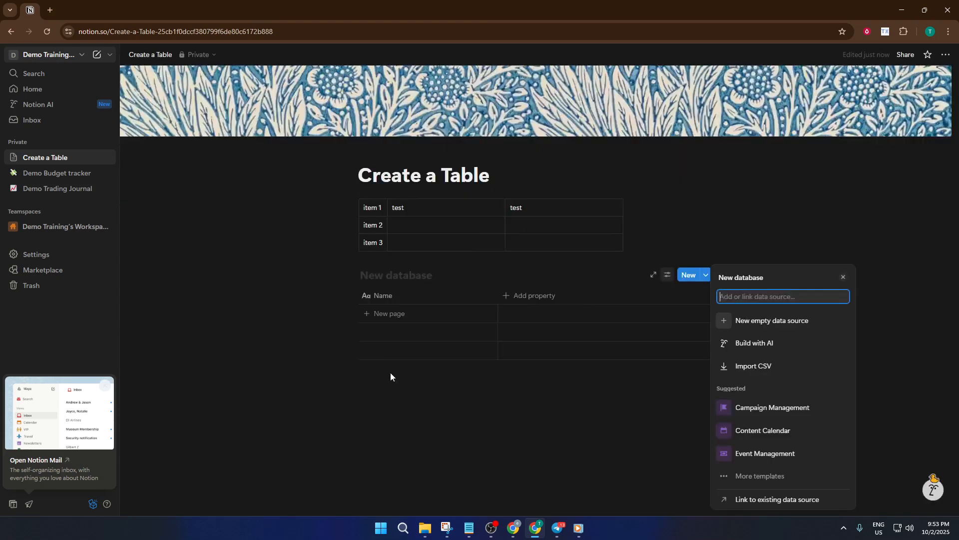
{"action": "left_click", "coordinate": [544, 376]}
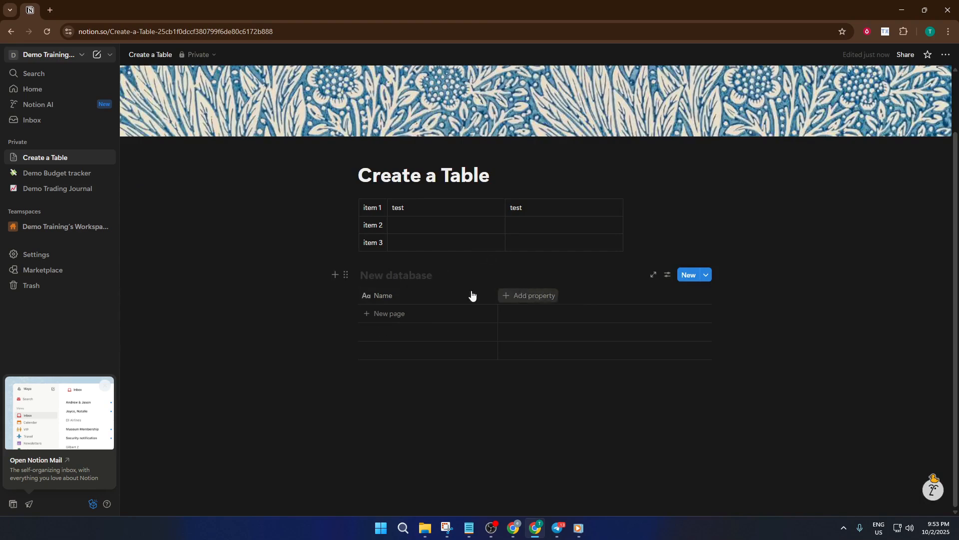
{"action": "left_click", "coordinate": [521, 299]}
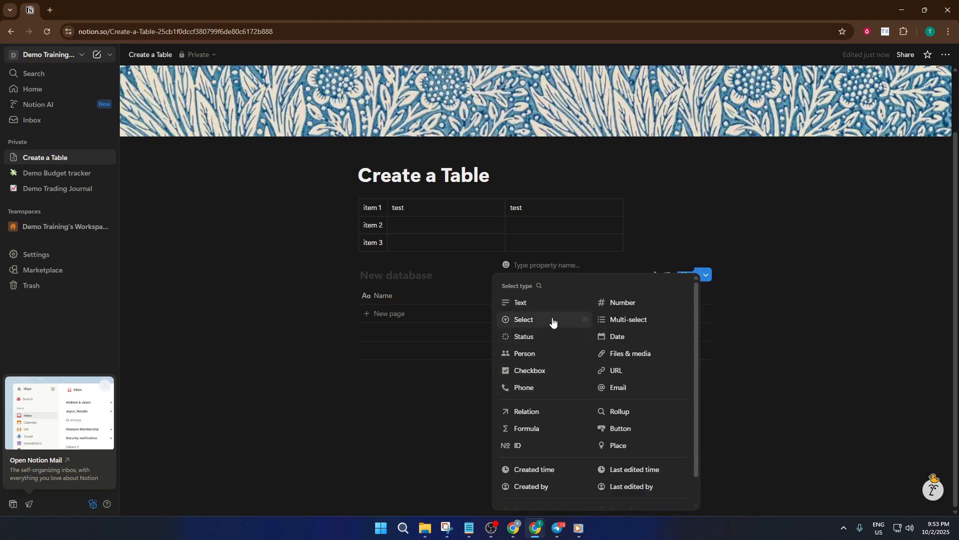
{"action": "left_click", "coordinate": [619, 304]}
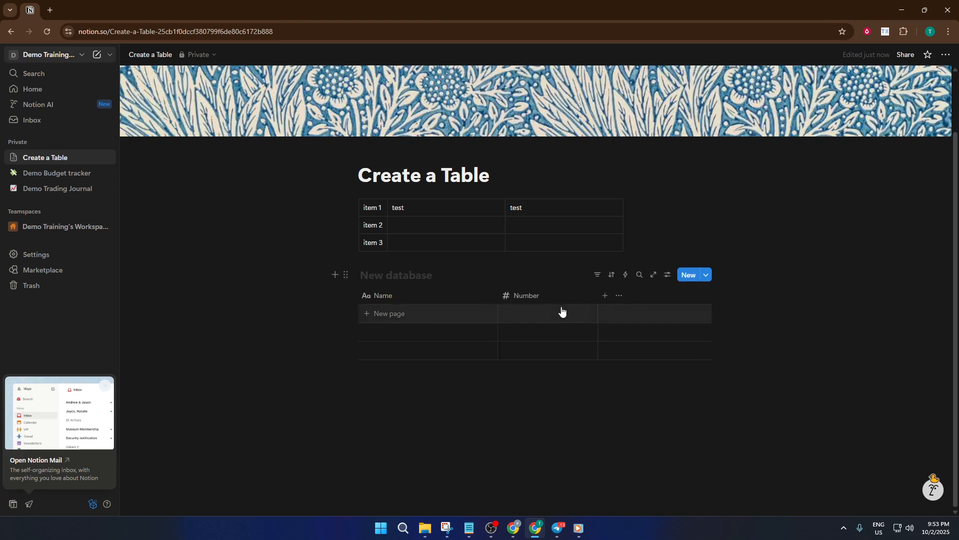
- Add two pages to the new database and name them 1 and 2
{"action": "left_click", "coordinate": [553, 319]}
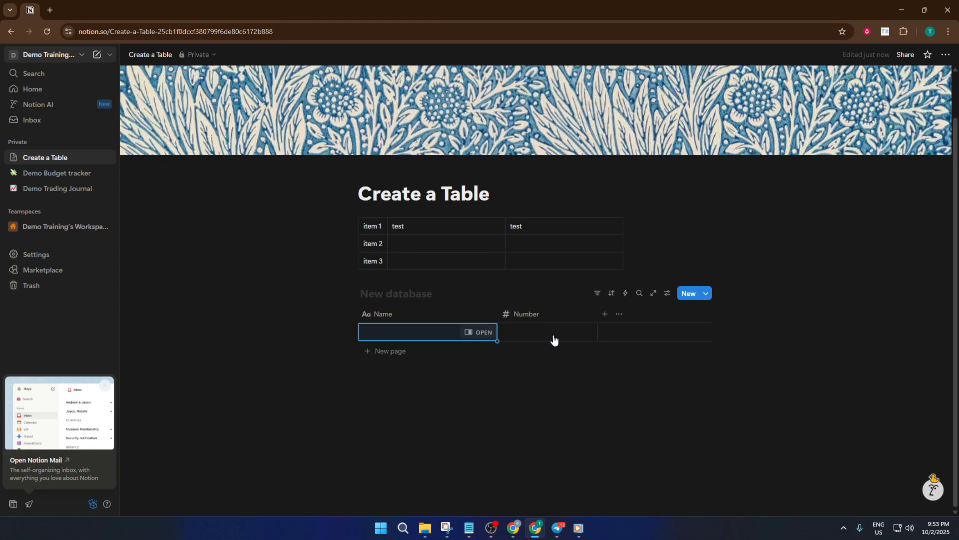
{"action": "left_click", "coordinate": [375, 352]}
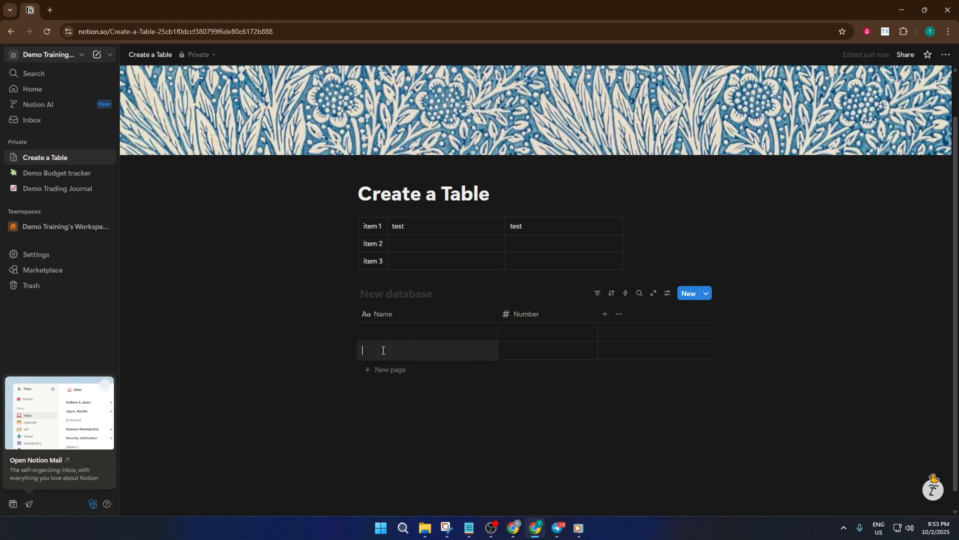
{"action": "left_click", "coordinate": [418, 333]}
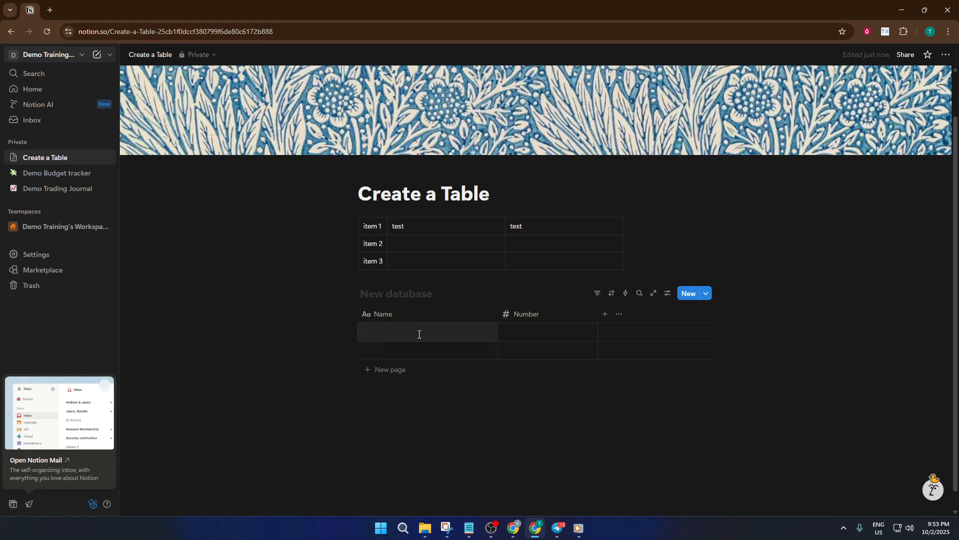
{"action": "key", "text": "BackSpace"}
{"action": "type", "text": "2"}
{"action": "key", "text": "Return"}
{"action": "key", "text": "BackSpace"}
{"action": "type", "text": "1"}
{"action": "key", "text": "Return"}
{"action": "type", "text": "2"}
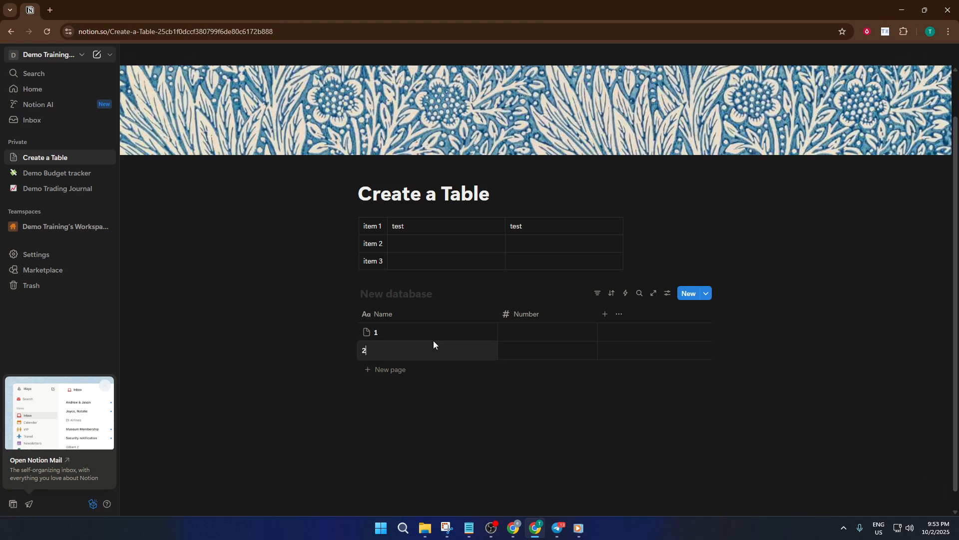
{"action": "key", "text": "Return"}
{"action": "left_click", "coordinate": [433, 343]}
{"action": "key", "text": "Escape"}
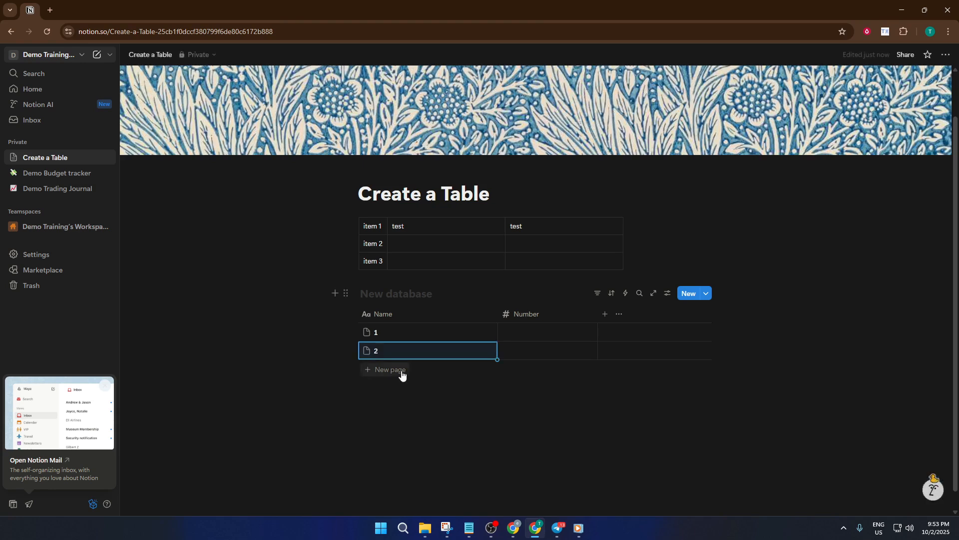
- Add another page named 3 at the end of the database
{"action": "left_click", "coordinate": [386, 369]}
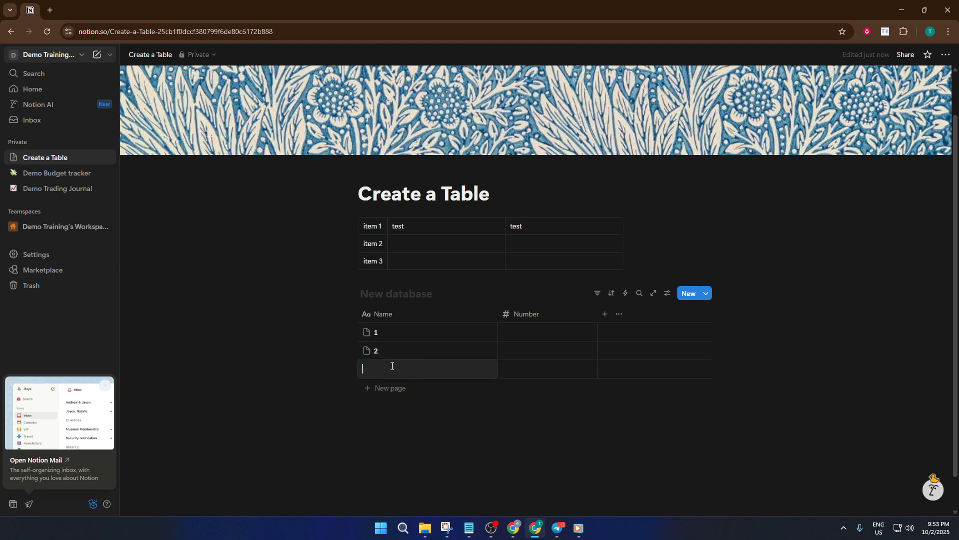
{"action": "type", "text": "3"}
{"action": "key", "text": "Escape"}
{"action": "left_click", "coordinate": [541, 368]}
{"action": "key", "text": "Escape"}
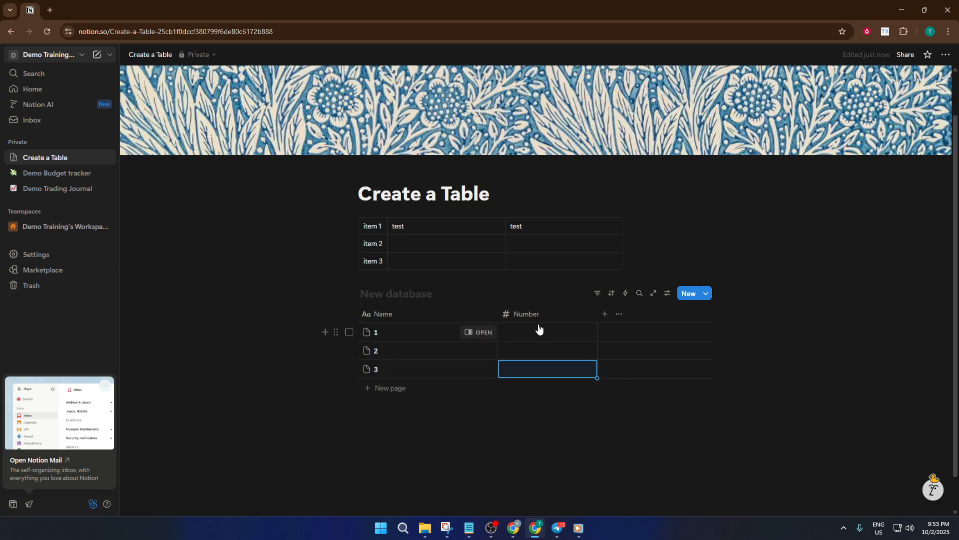
- Add a Date property to the database and set page 1's date to October 21, 2025
{"action": "left_click", "coordinate": [606, 314]}
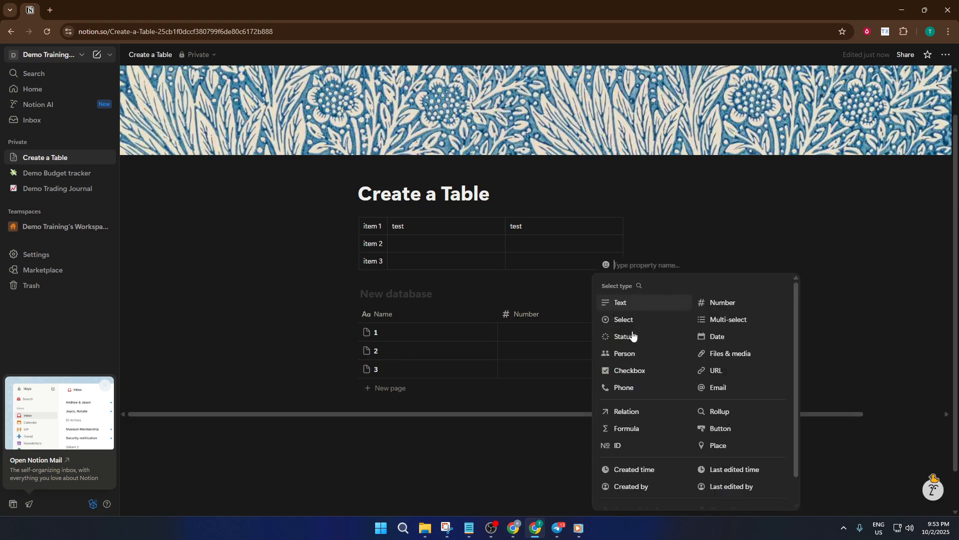
{"action": "left_click", "coordinate": [711, 337]}
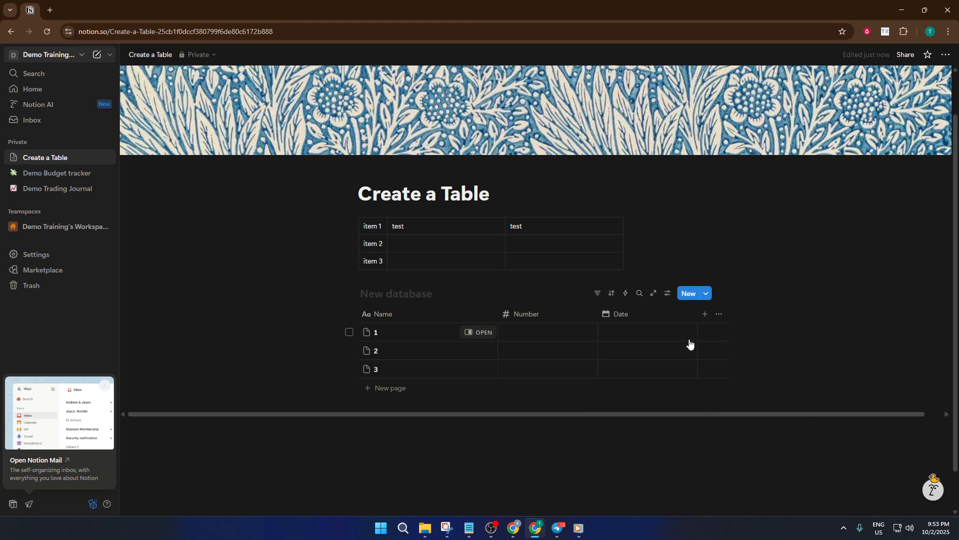
{"action": "left_click", "coordinate": [636, 333]}
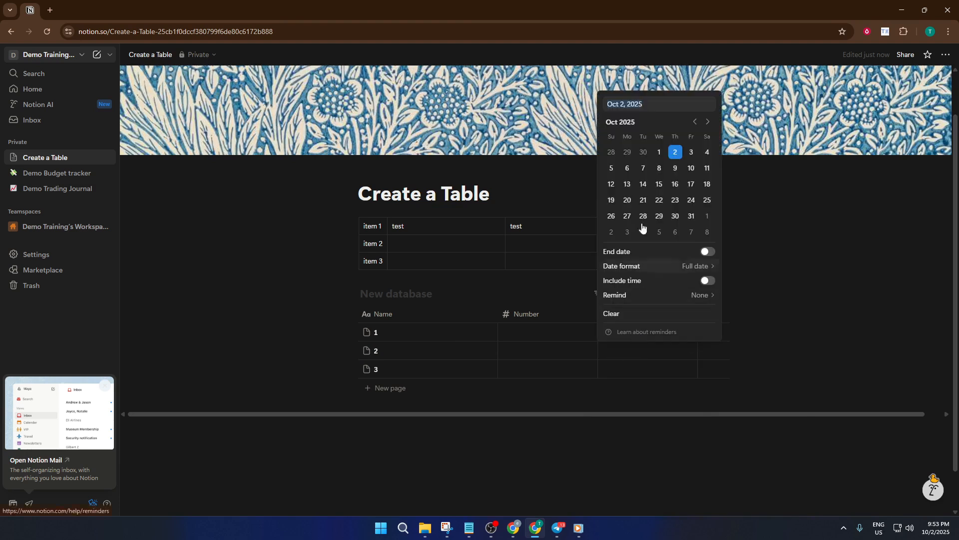
{"action": "left_click", "coordinate": [643, 199]}
{"action": "left_click", "coordinate": [638, 360]}
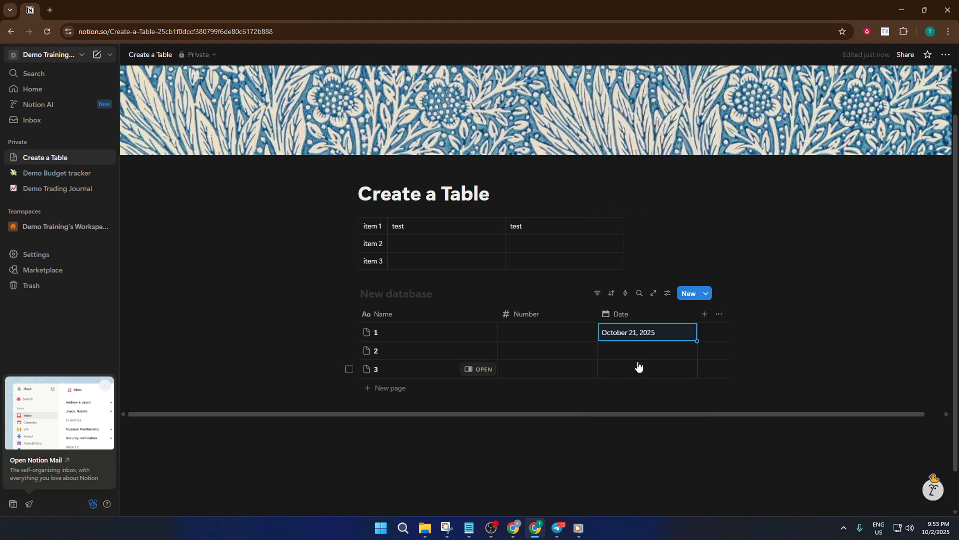
- Set the date of page 2 to October 22, 2025 and of page 3 to October 23, 2025
{"action": "left_click", "coordinate": [640, 355]}
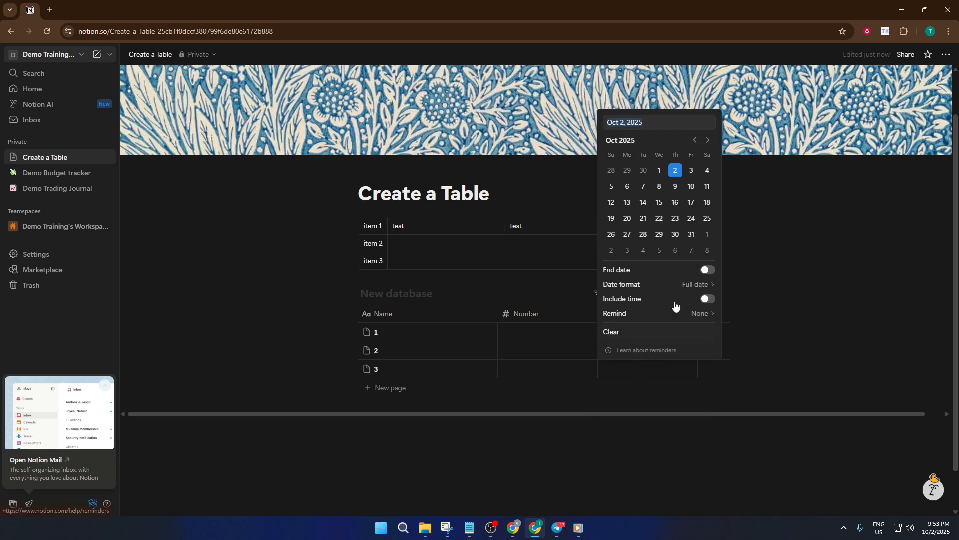
{"action": "left_click", "coordinate": [659, 219]}
{"action": "left_click", "coordinate": [653, 385]}
{"action": "left_click", "coordinate": [656, 370]}
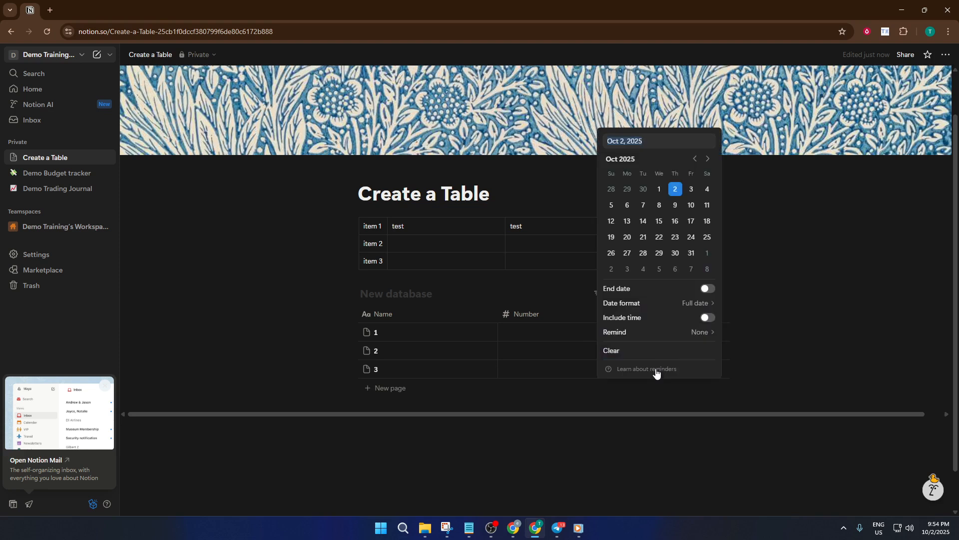
{"action": "left_click", "coordinate": [675, 237]}
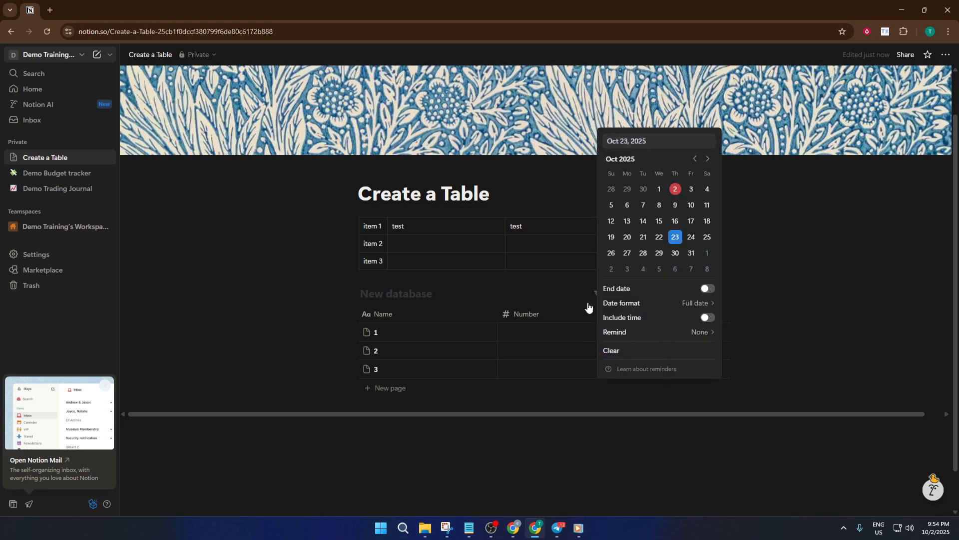
{"action": "key", "text": "Escape"}
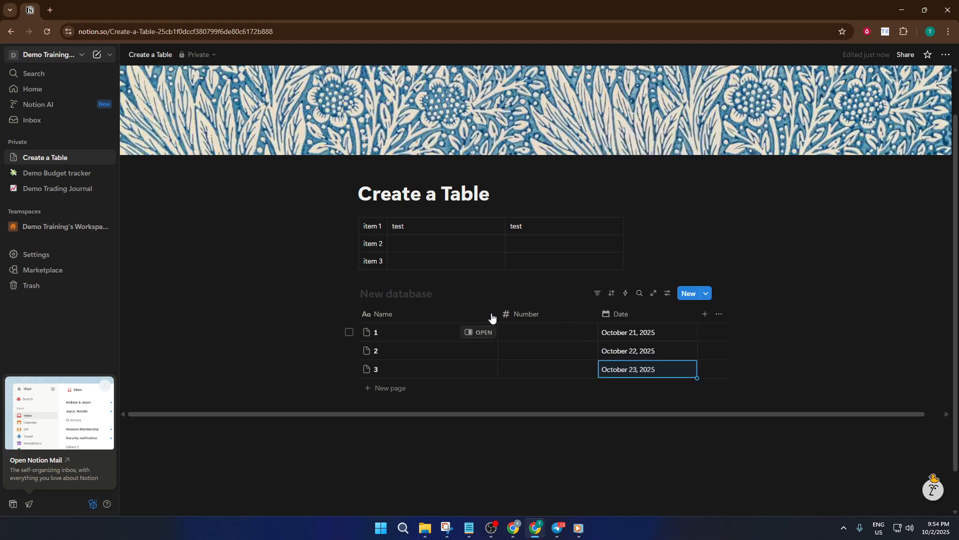
- Add a Calendar view to the database, keeping its default settings
{"action": "left_click", "coordinate": [441, 292]}
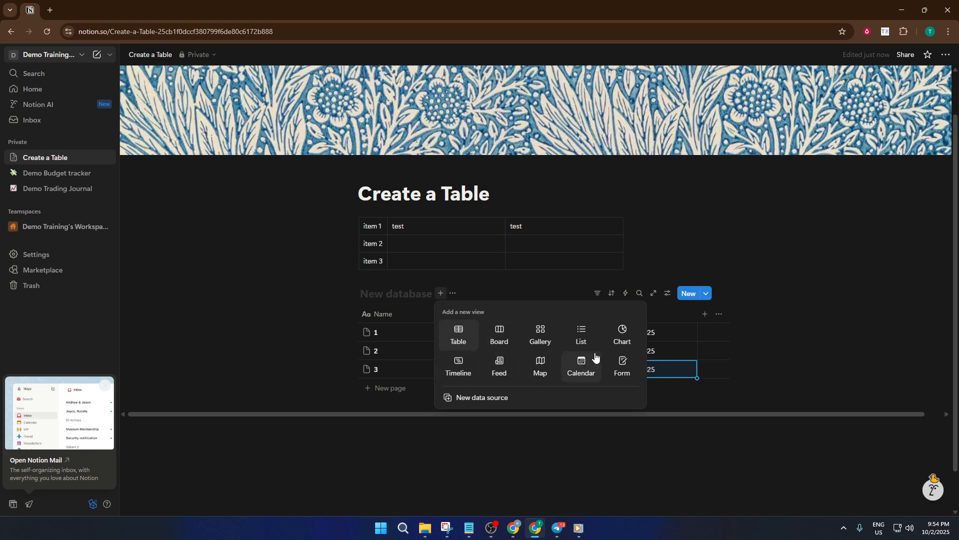
{"action": "left_click", "coordinate": [582, 367]}
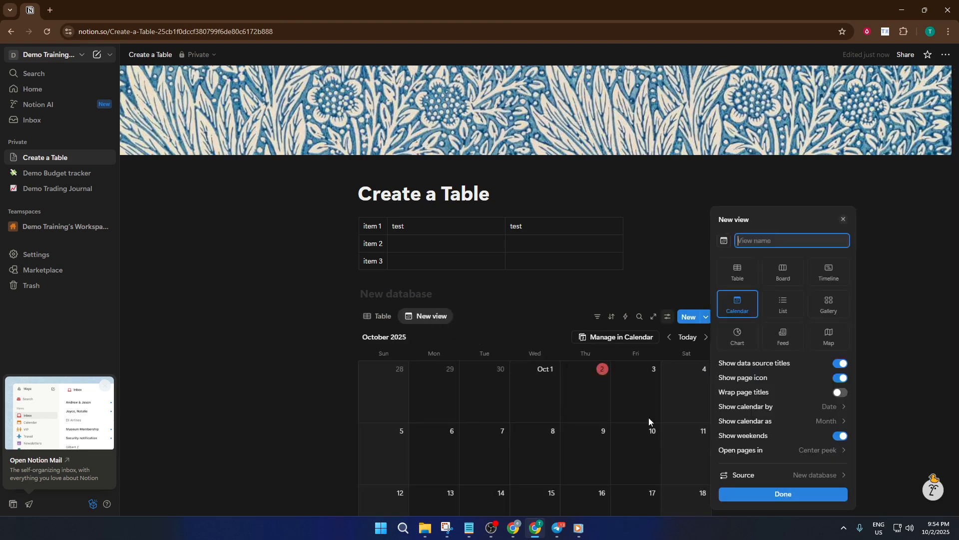
{"action": "left_click", "coordinate": [522, 318]}
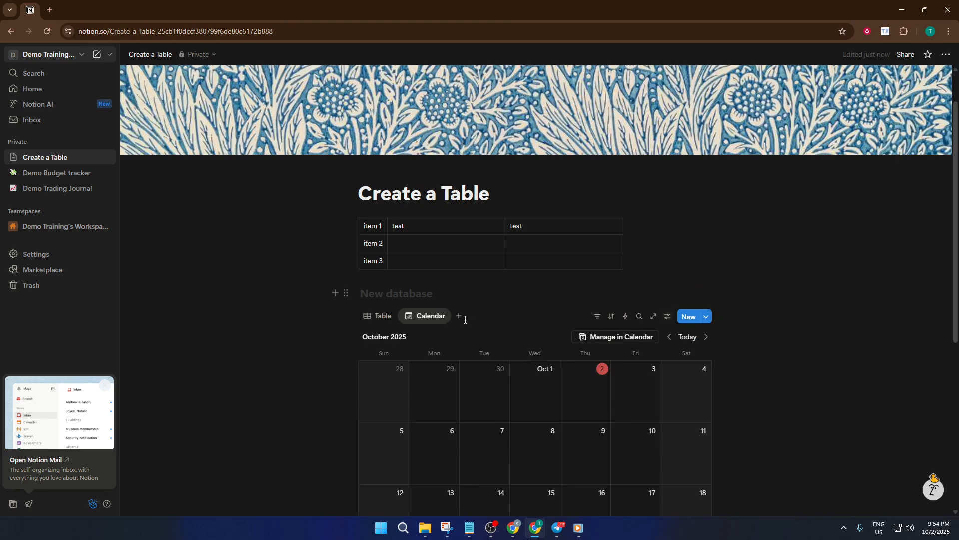
- Add a Chart view to the database and close its settings without changing them
{"action": "left_click", "coordinate": [460, 316]}
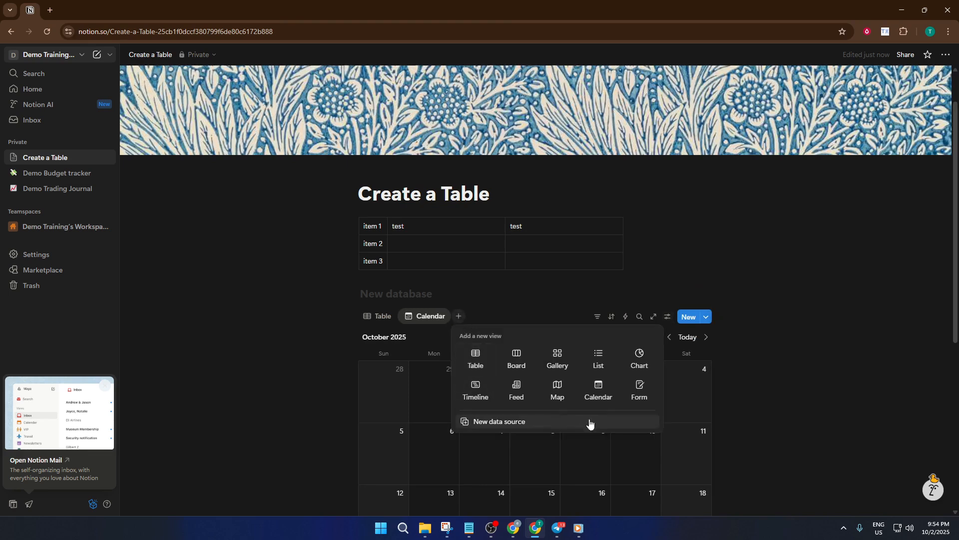
{"action": "left_click", "coordinate": [637, 362]}
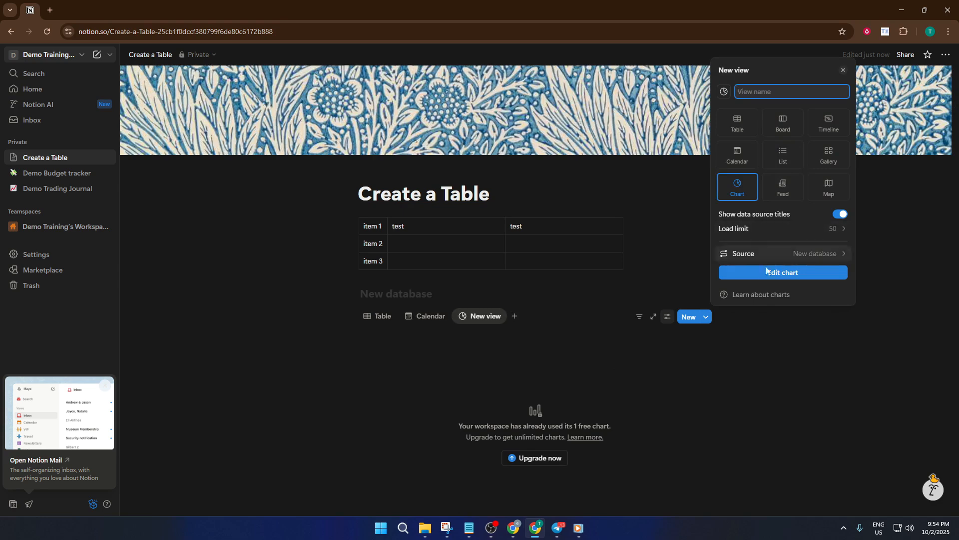
{"action": "left_click", "coordinate": [780, 277]}
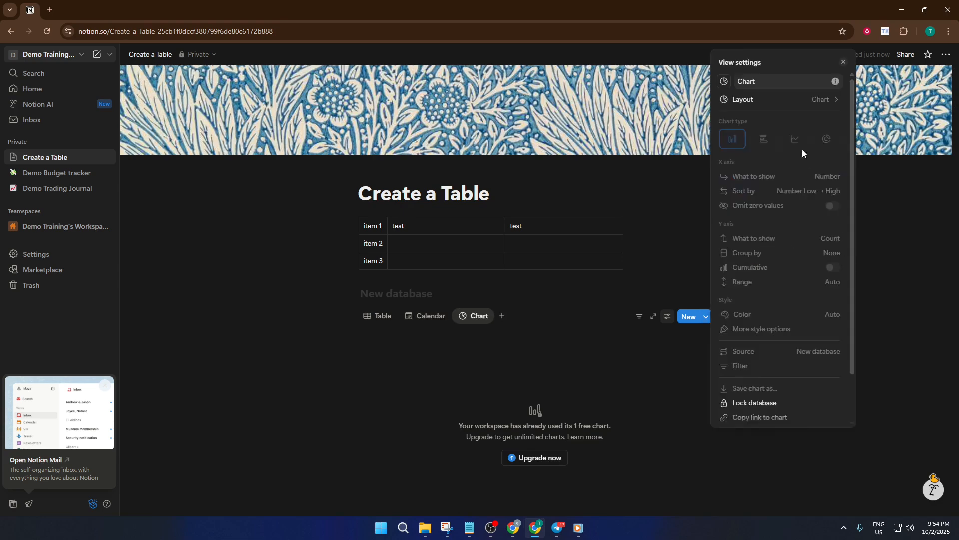
{"action": "left_click", "coordinate": [546, 340]}
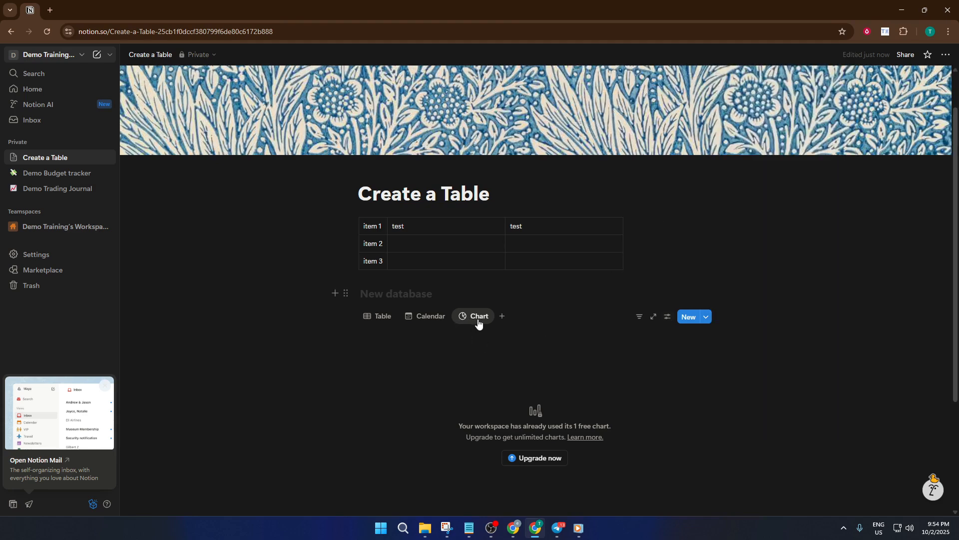
- Compare the database's Calendar, Table and Chart views, and examine where the dated pages fall in the October 2025 calendar
{"action": "scroll", "coordinate": [553, 373], "scroll_direction": "down", "scroll_amount": 2}
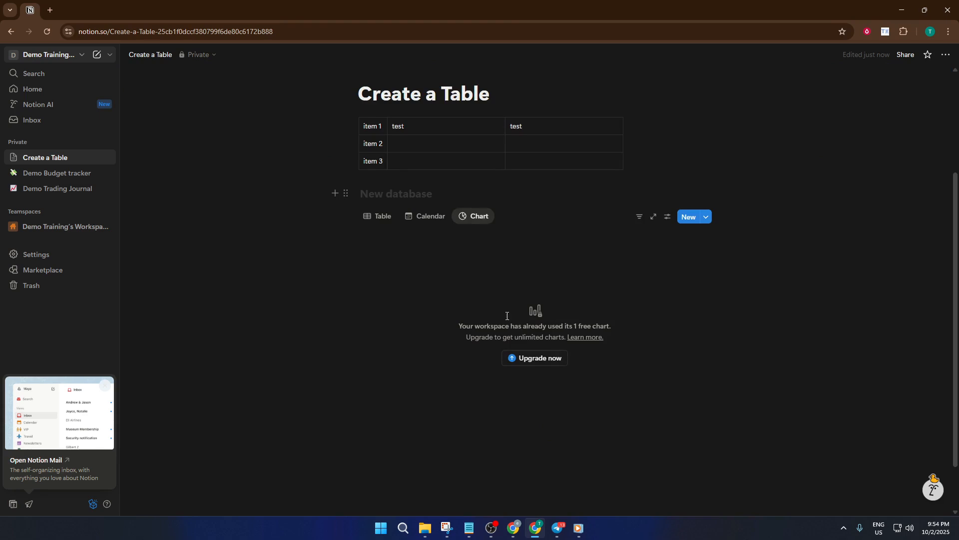
{"action": "left_click", "coordinate": [428, 217]}
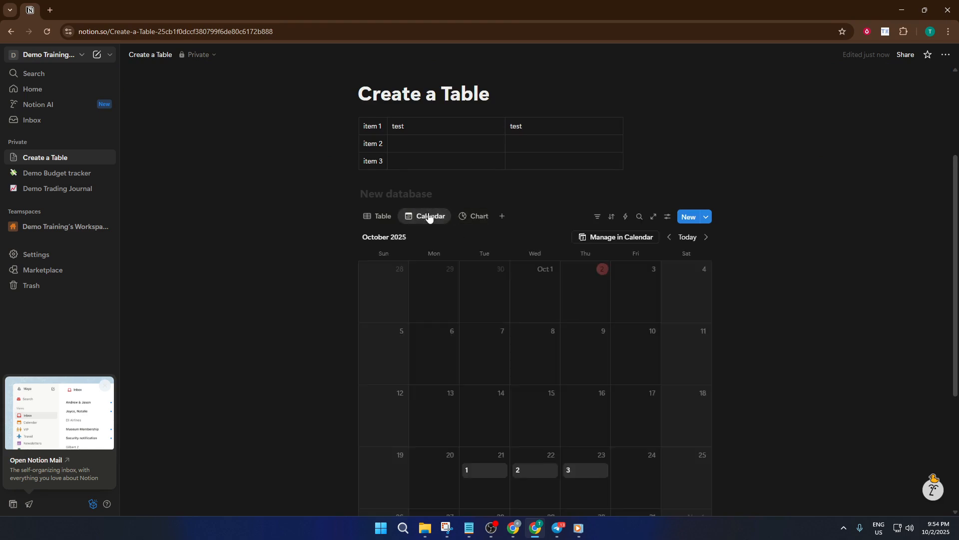
{"action": "left_click", "coordinate": [387, 217]}
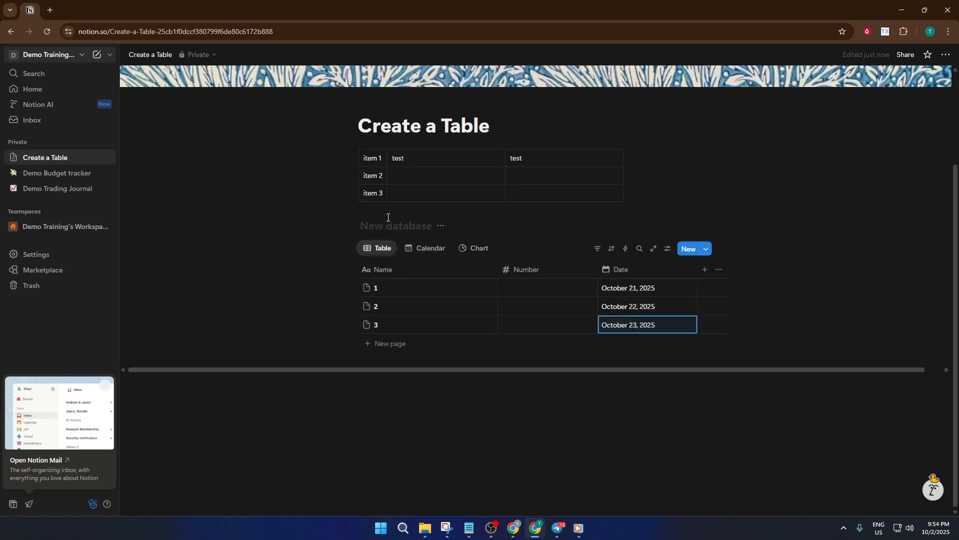
{"action": "left_click", "coordinate": [434, 247]}
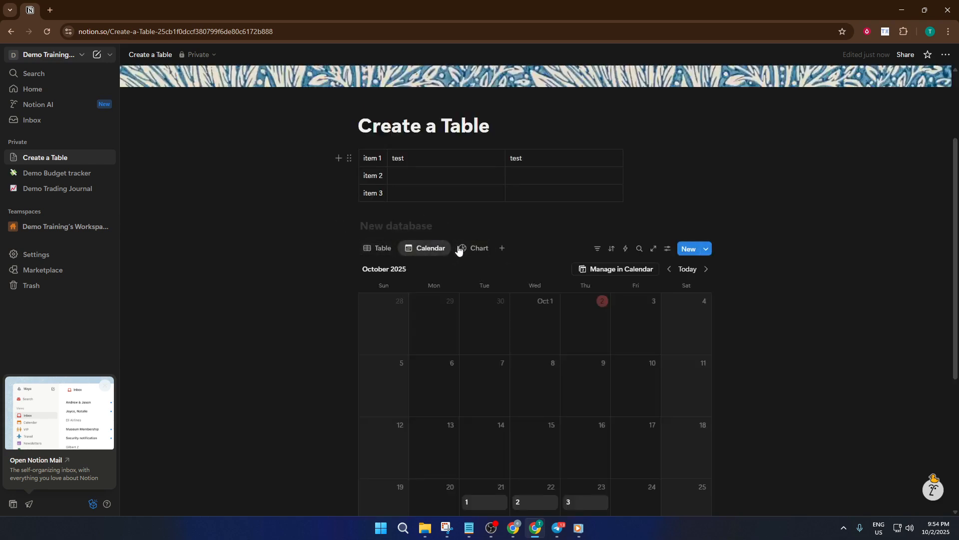
{"action": "left_click", "coordinate": [465, 248]}
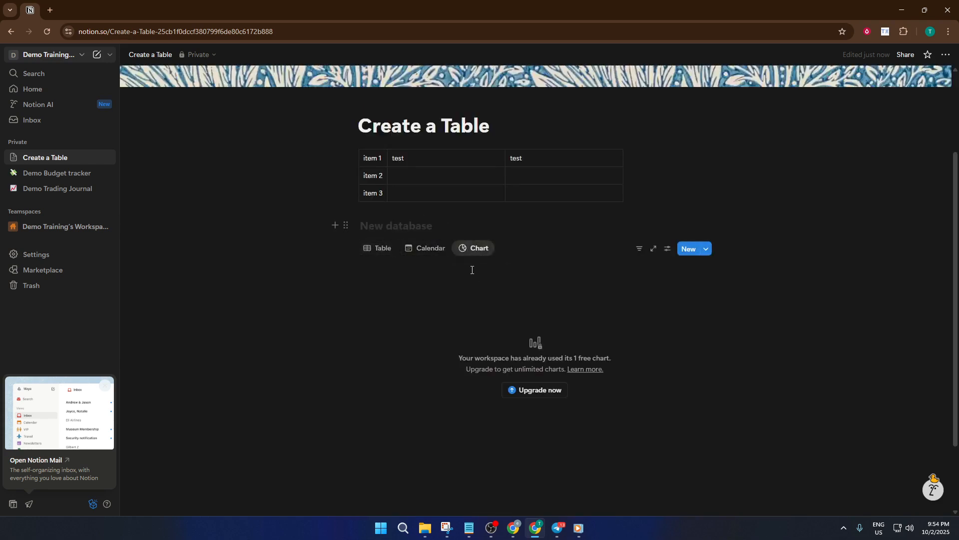
{"action": "left_click", "coordinate": [435, 249]}
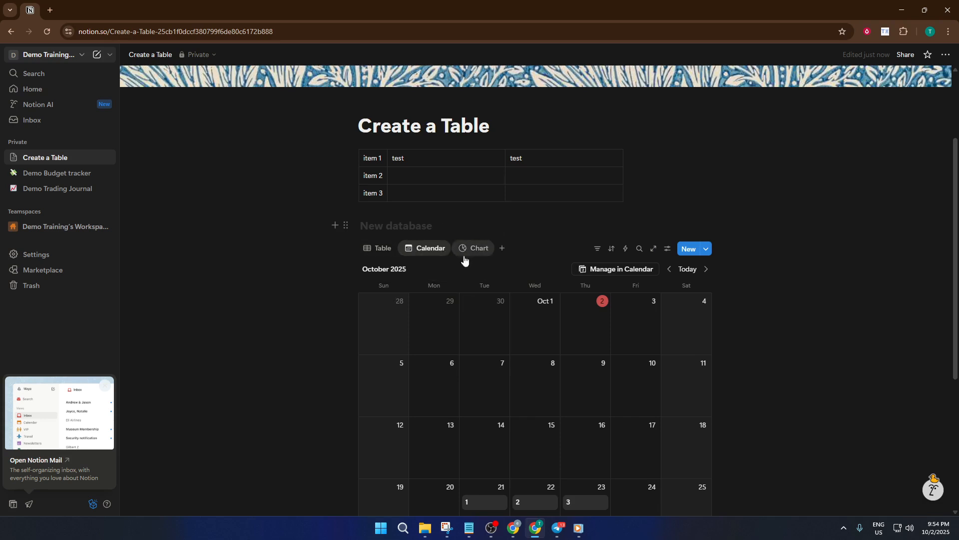
{"action": "scroll", "coordinate": [491, 291], "scroll_direction": "down", "scroll_amount": 3}
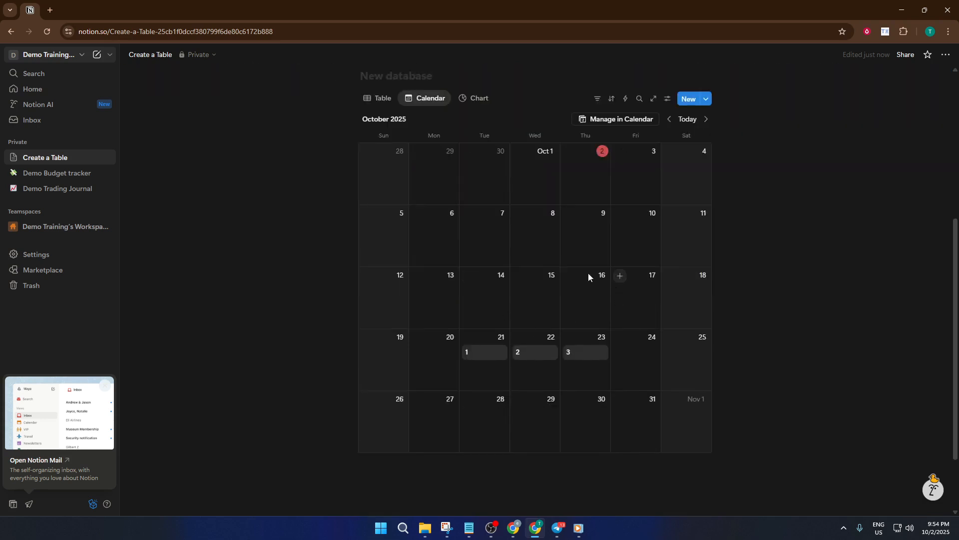
{"action": "scroll", "coordinate": [589, 273], "scroll_direction": "up", "scroll_amount": 3}
- Return to the Table view and enter 1 as the Number value of page 1
{"action": "left_click", "coordinate": [382, 250]}
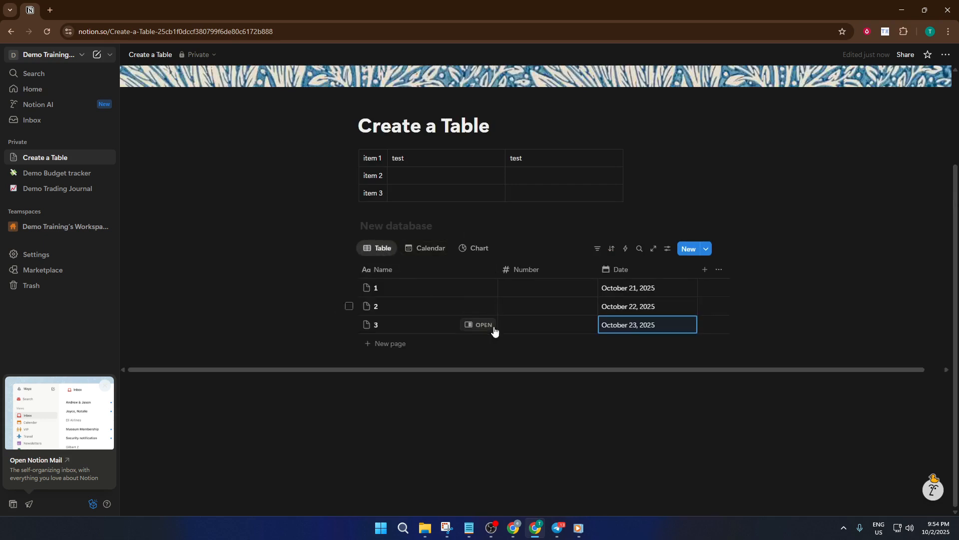
{"action": "left_click", "coordinate": [545, 283]}
{"action": "type", "text": "1"}
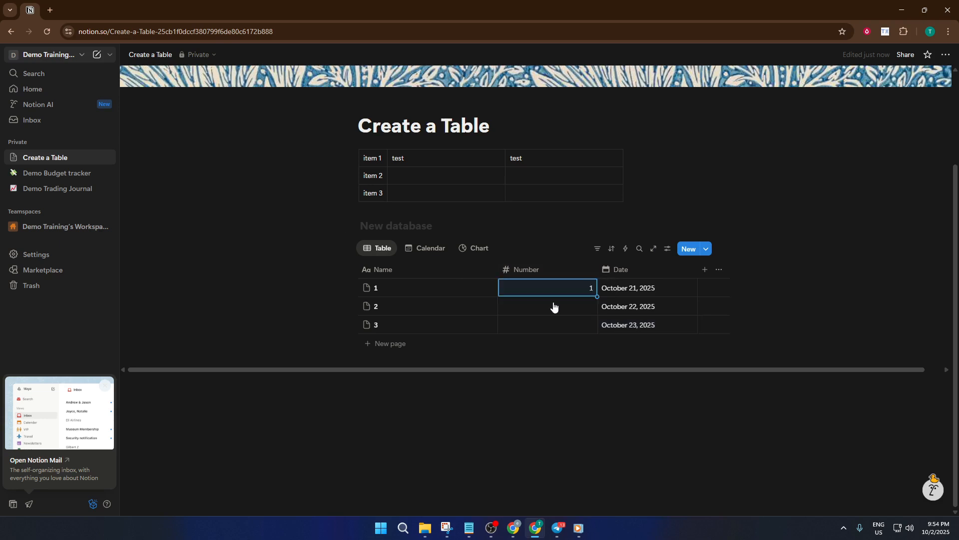